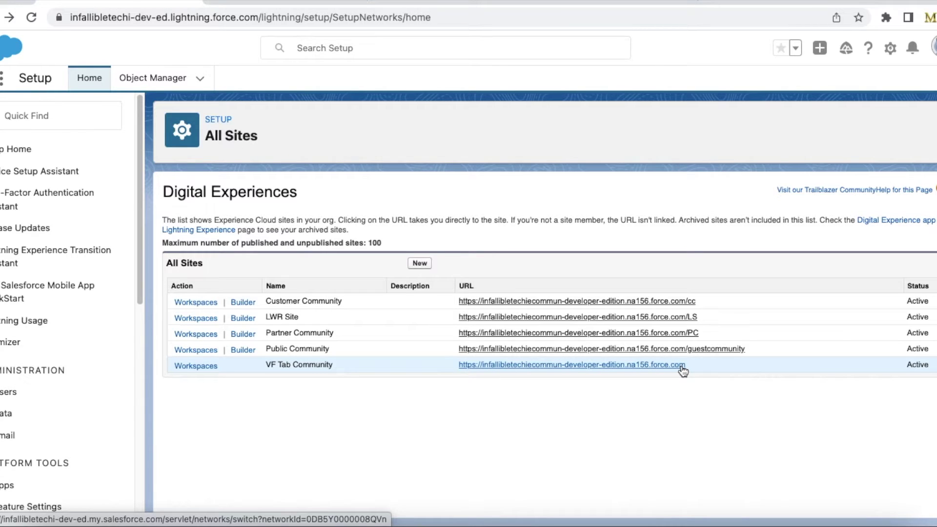
Step: From All Sites, open the Public Community site in Experience Builder
left_click_drag(435, 351, 768, 358)
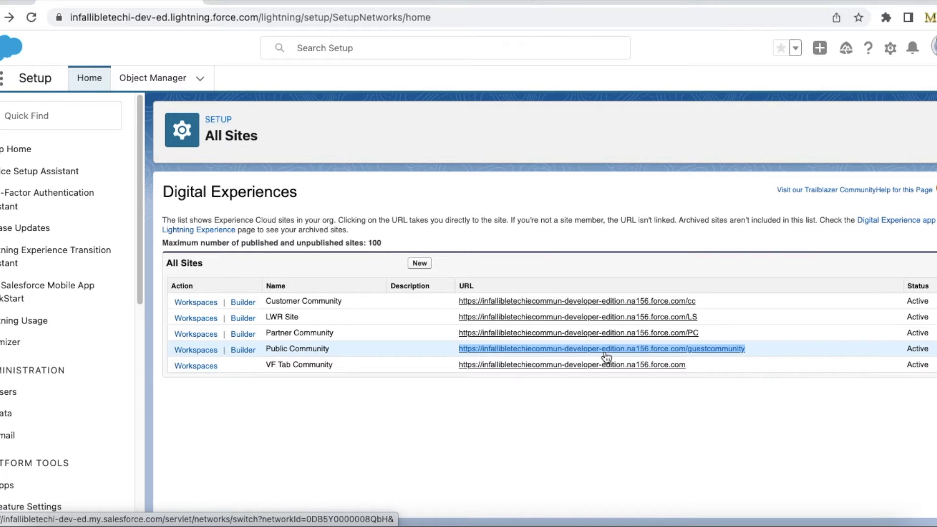
left_click(243, 351)
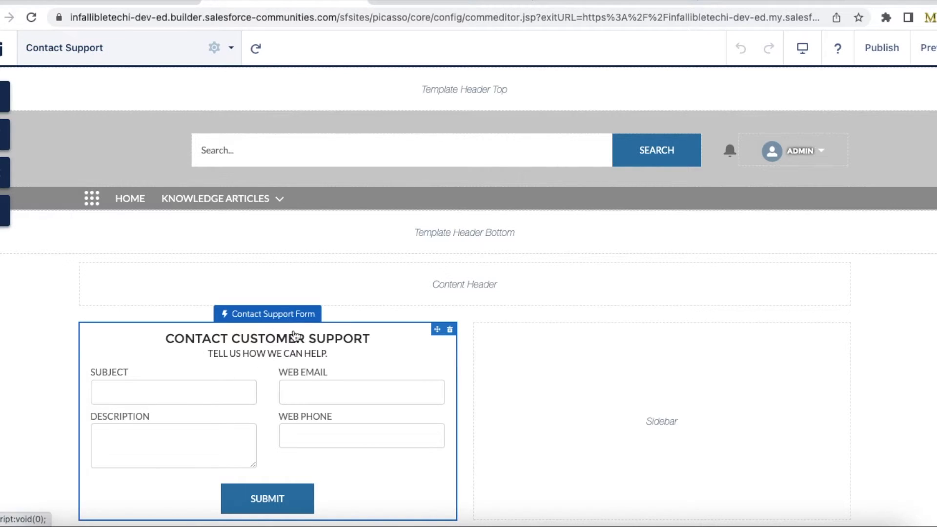
Step: Confirm the Contact Support Form's guest action is Create_New_Case_from_Guest, then go to Setup's Global Actions
left_click(351, 371)
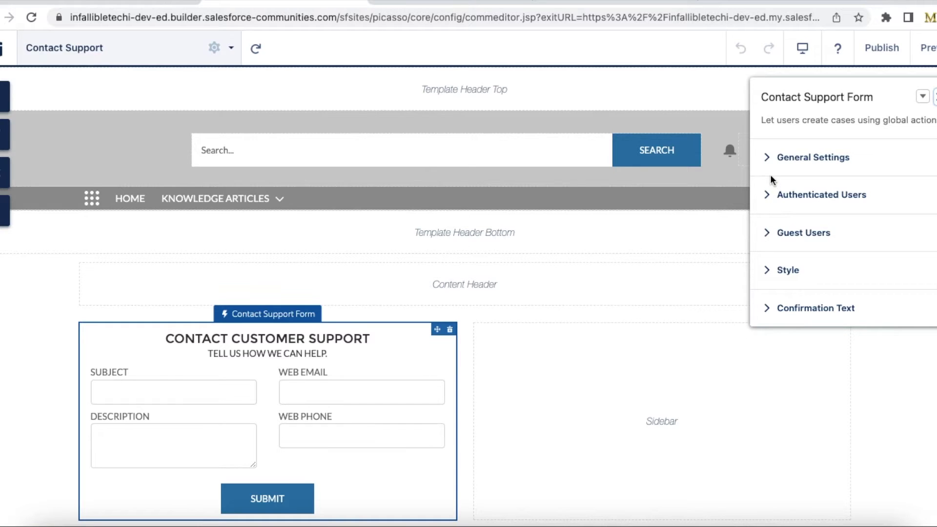
left_click(768, 233)
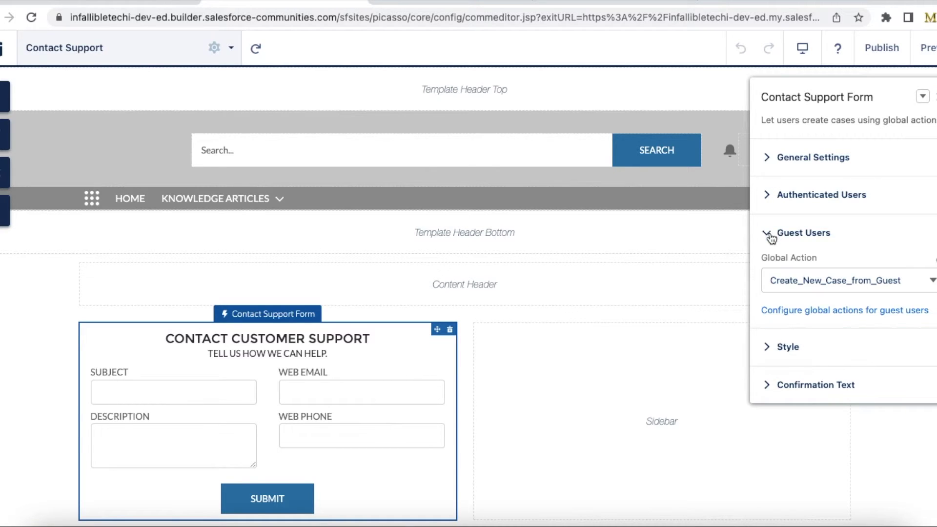
left_click(768, 196)
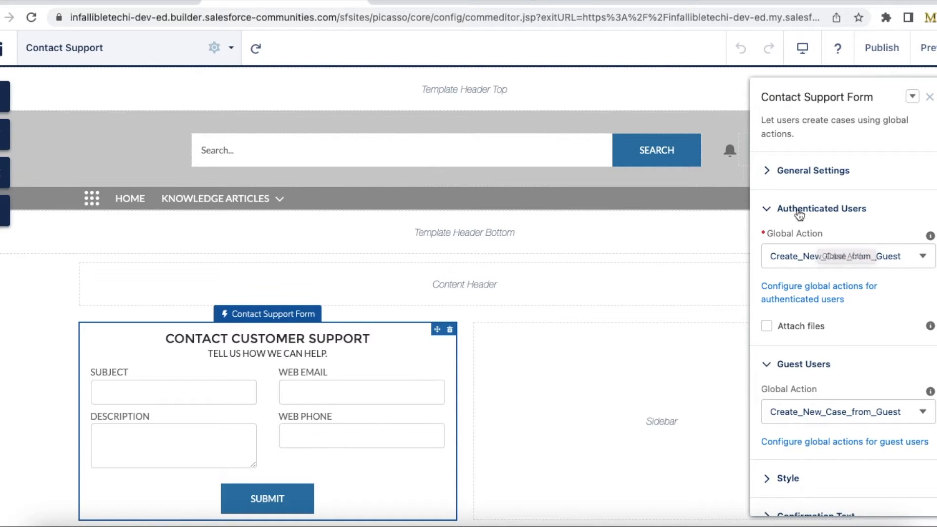
left_click(767, 211)
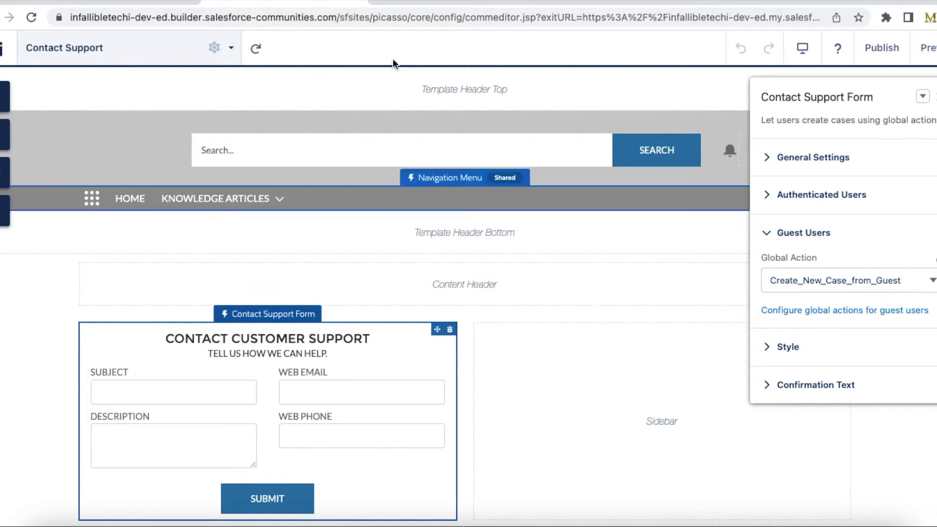
left_click(422, 2)
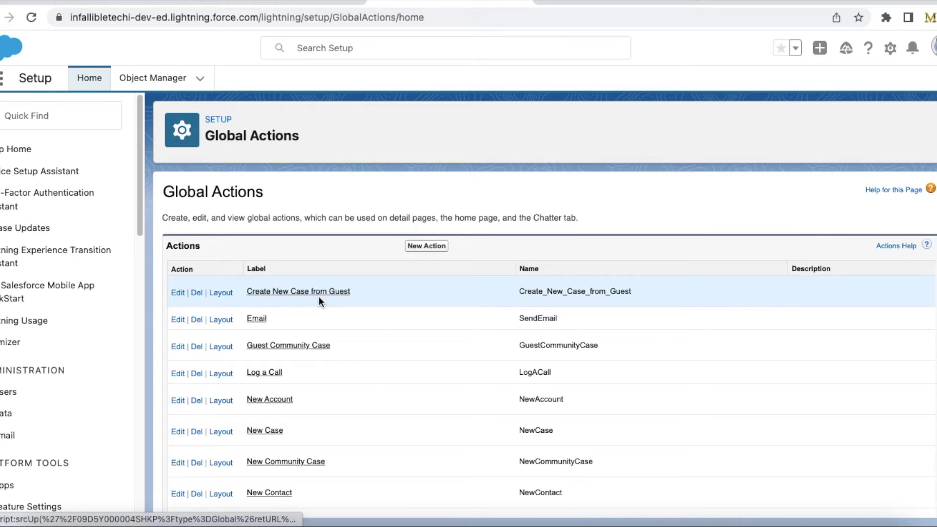
Step: Compare the GuestCommunityCase and NewCommunityCase action names, then begin a new global action
left_click(279, 2)
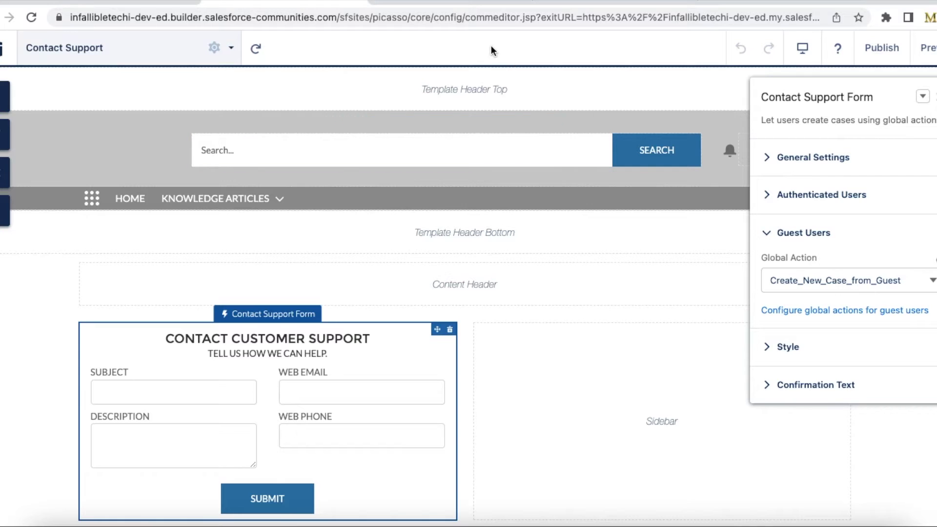
left_click(462, 2)
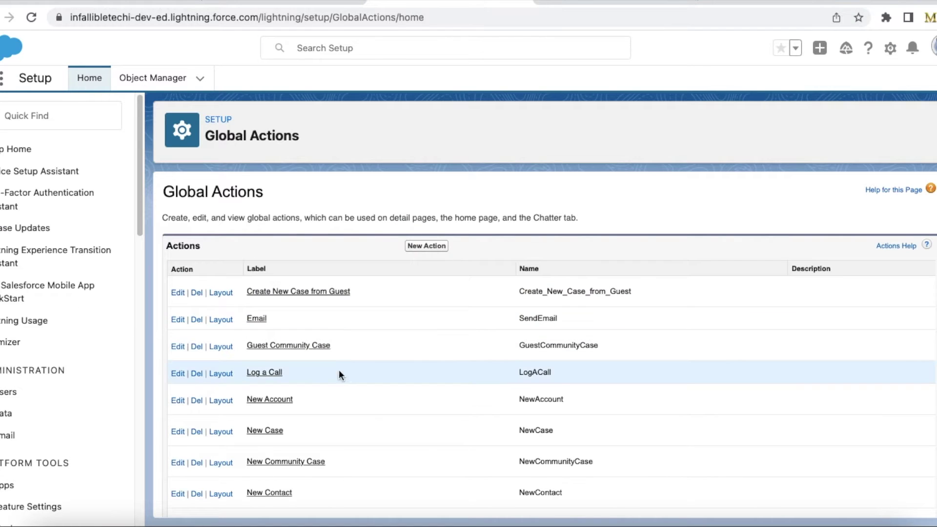
scroll(345, 363, "down", 1)
left_click_drag(611, 312, 517, 314)
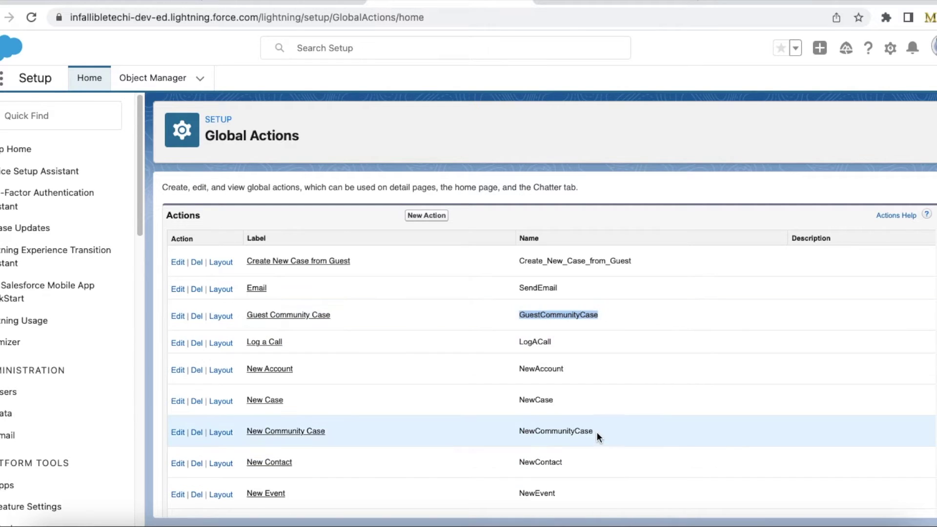
left_click_drag(596, 432, 518, 433)
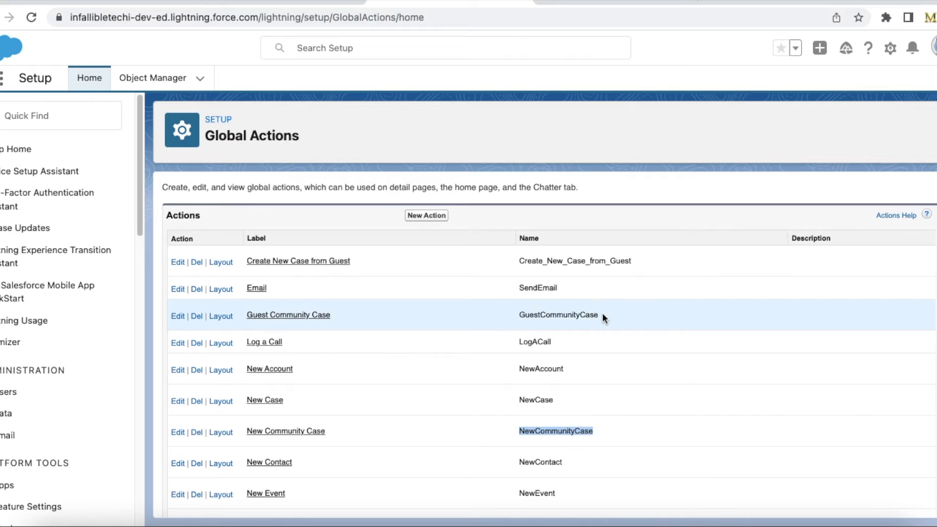
left_click_drag(602, 313, 518, 315)
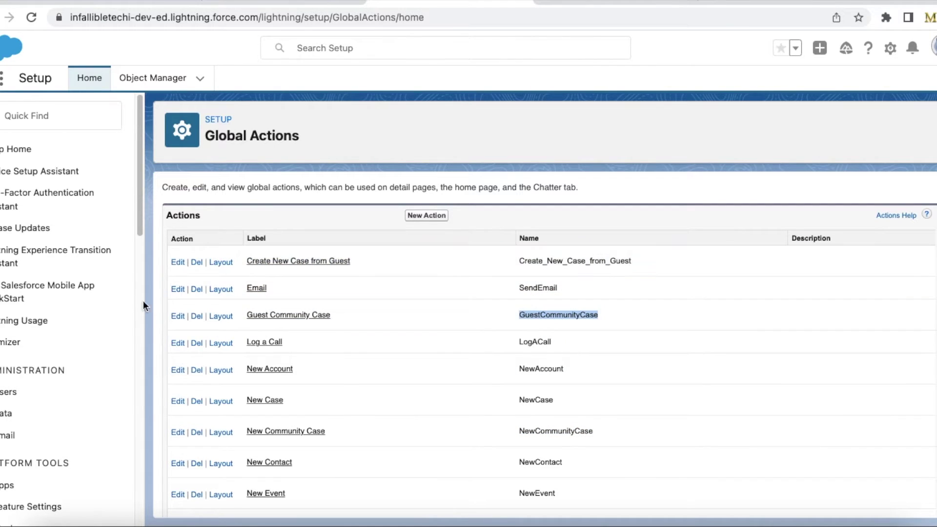
scroll(59, 322, "down", 5)
scroll(66, 381, "down", 1)
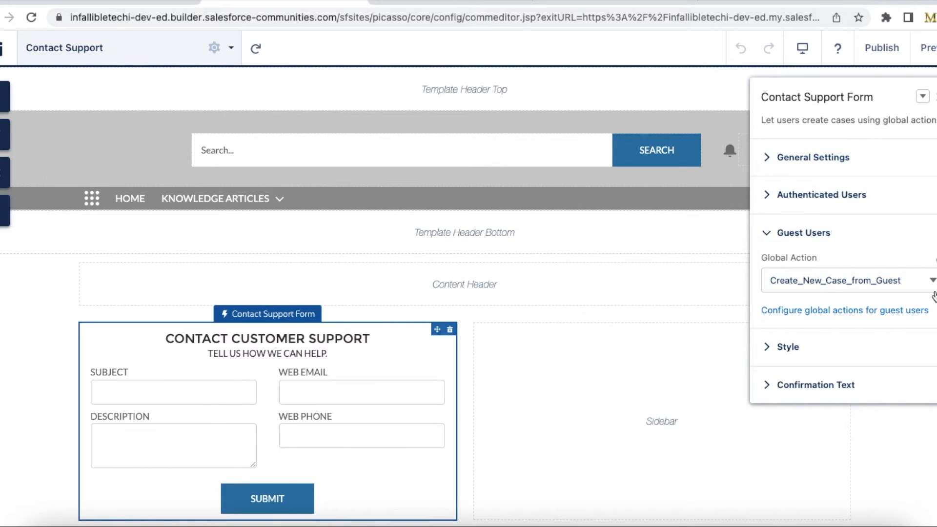
left_click(452, 6)
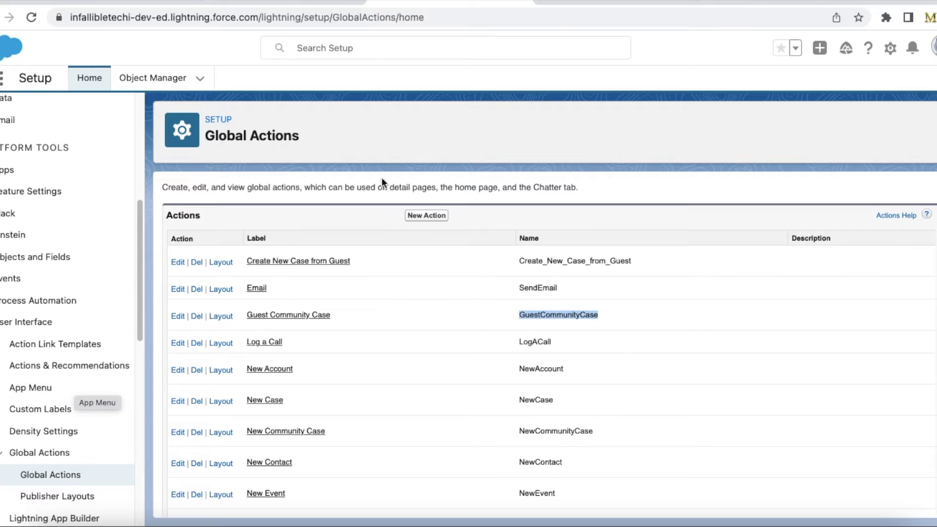
left_click(433, 217)
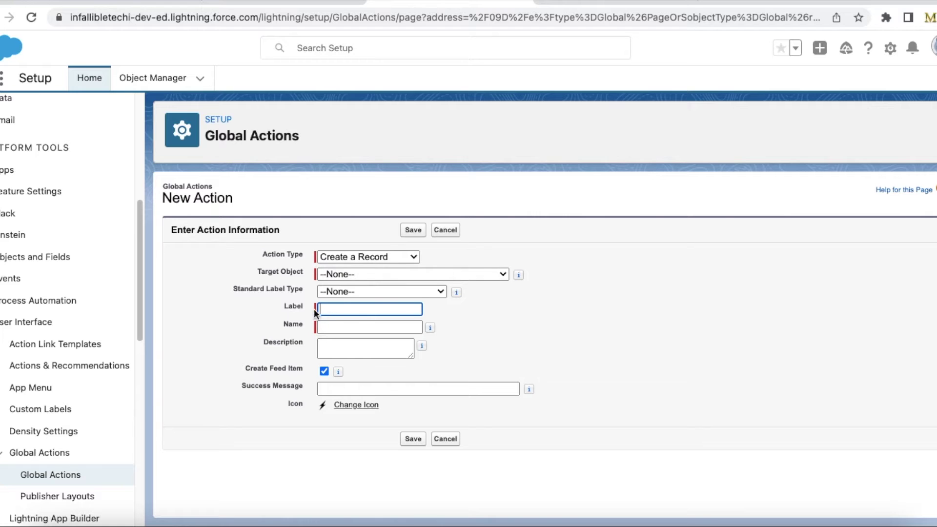
Step: Cancel the new action and open the Create New Case from Guest action details
left_click(445, 441)
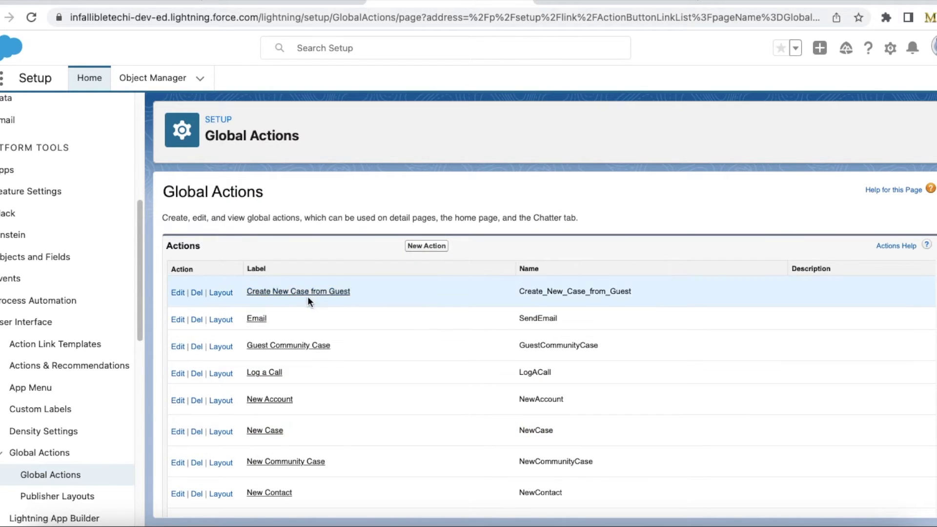
left_click(298, 290)
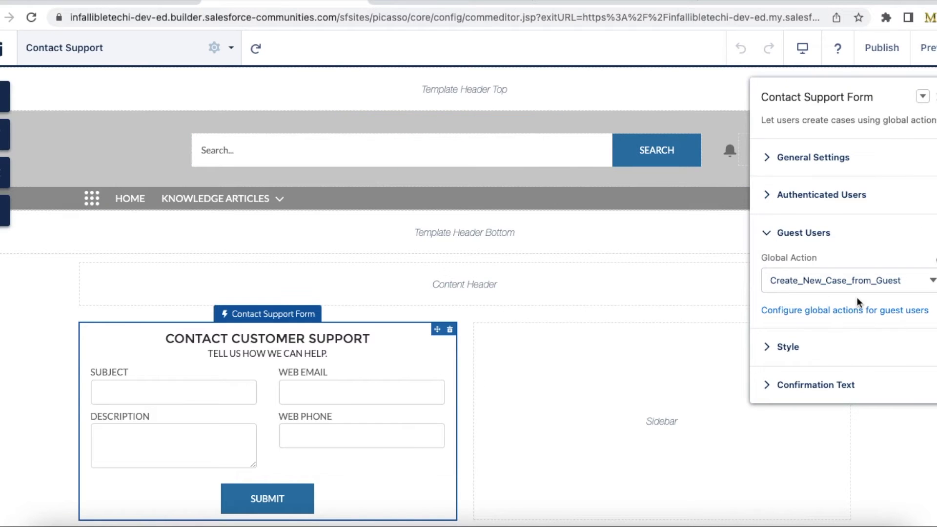
left_click(438, 7)
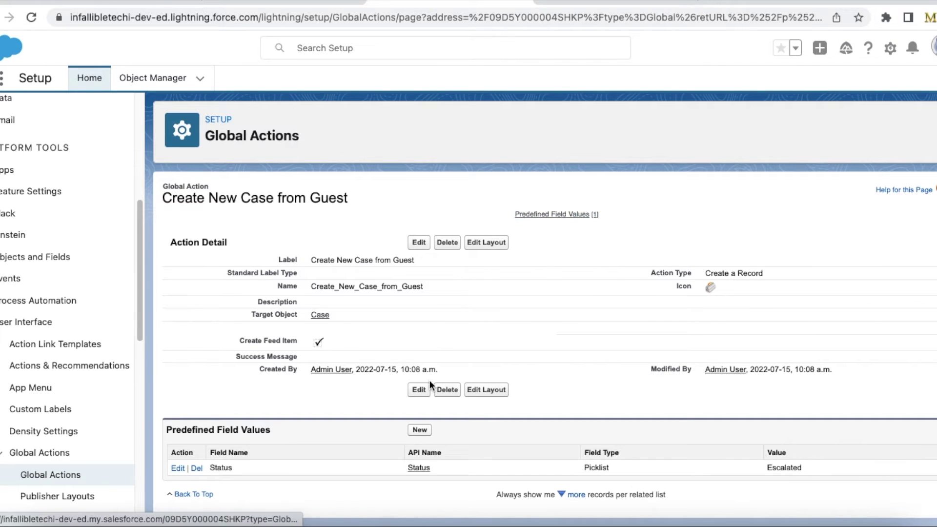
Step: Inspect Create New Case from Guest's layout and its predefined Status value, Escalated
left_click(485, 389)
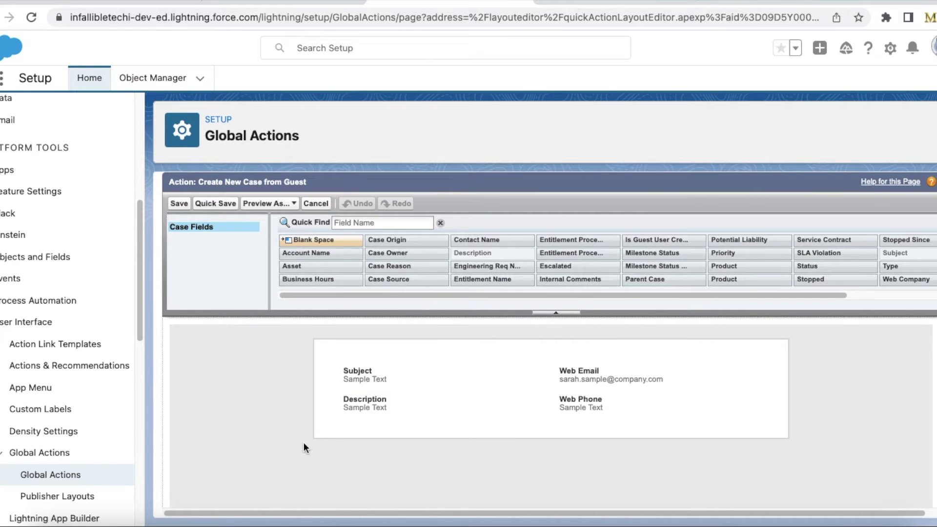
left_click(316, 204)
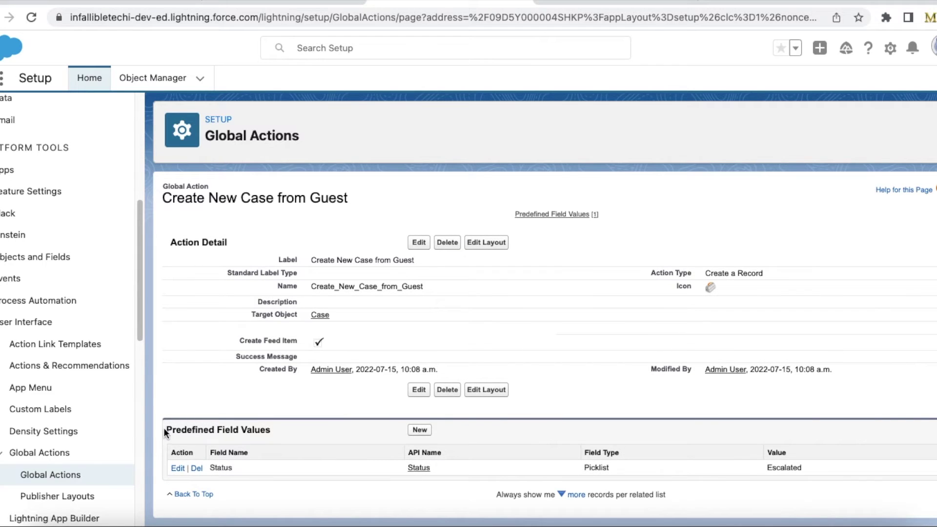
left_click_drag(164, 428, 244, 434)
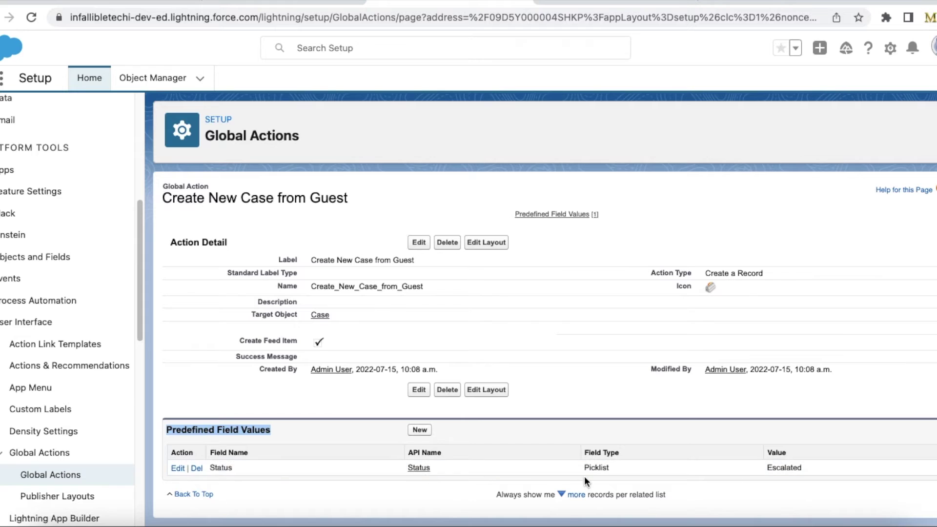
left_click_drag(802, 467, 707, 467)
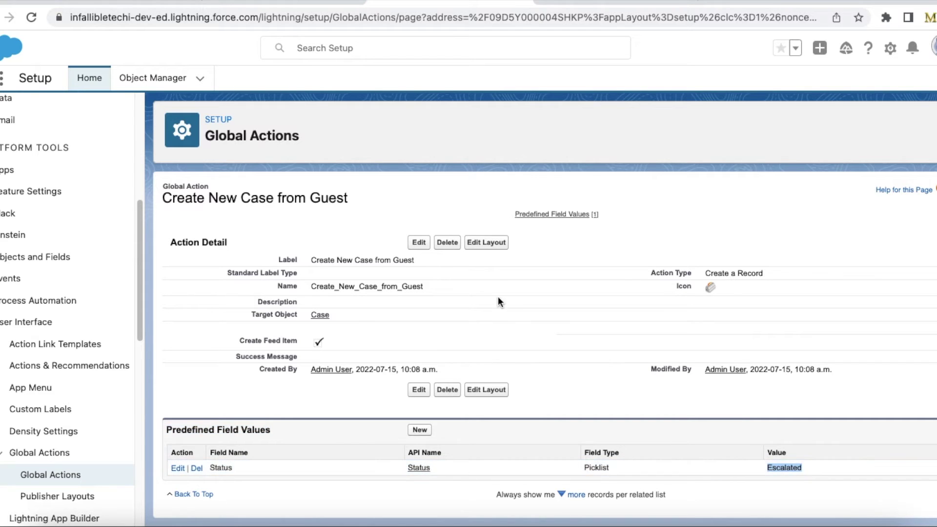
left_click_drag(316, 261, 422, 261)
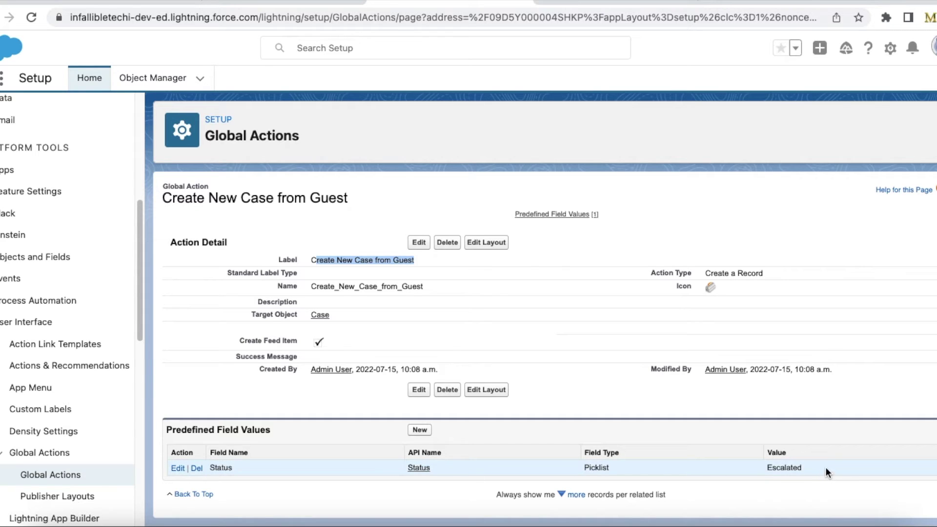
left_click_drag(826, 469, 751, 469)
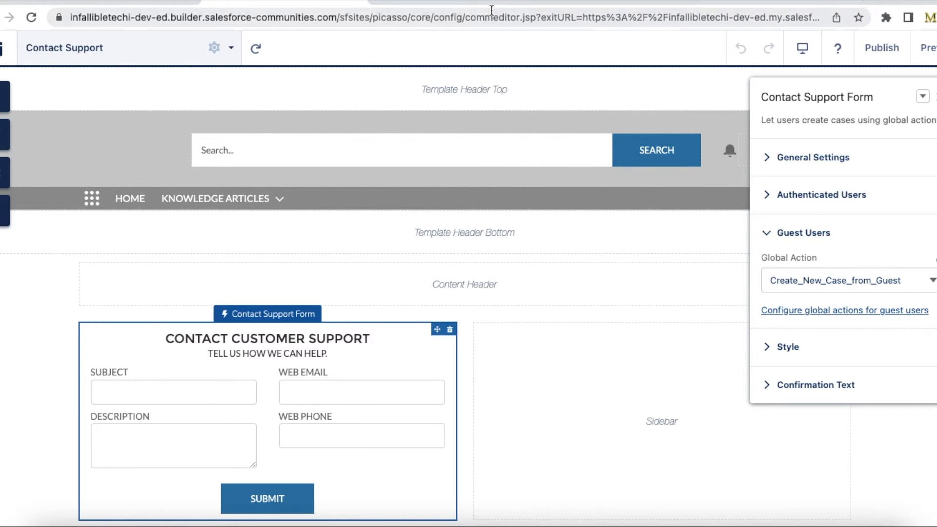
left_click(430, 6)
scroll(435, 202, "down", 5)
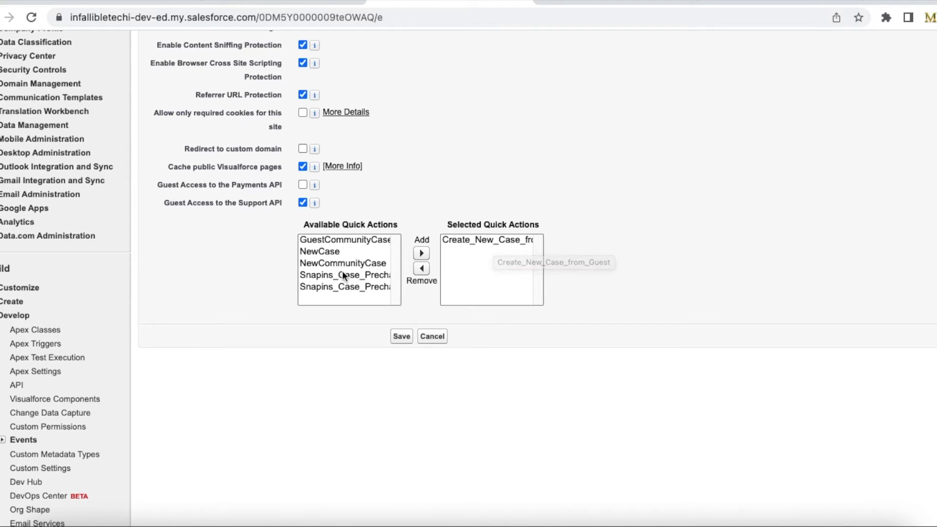
left_click(494, 240)
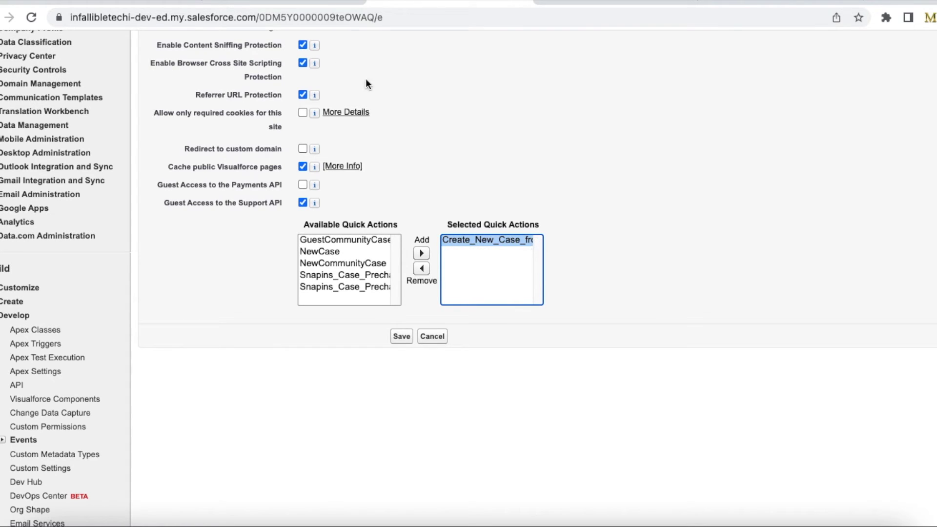
left_click(308, 4)
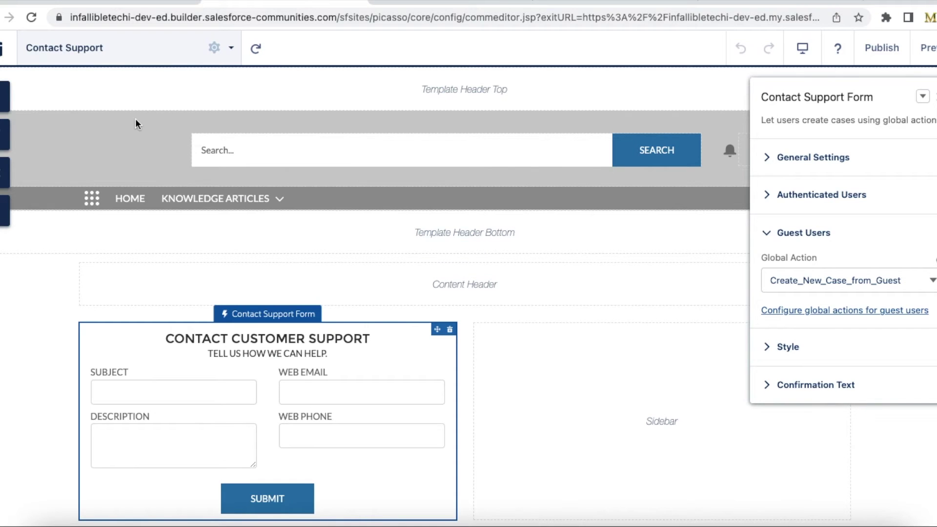
Step: Open the site's guest profile and check its Read permission on Cases
left_click(4, 220)
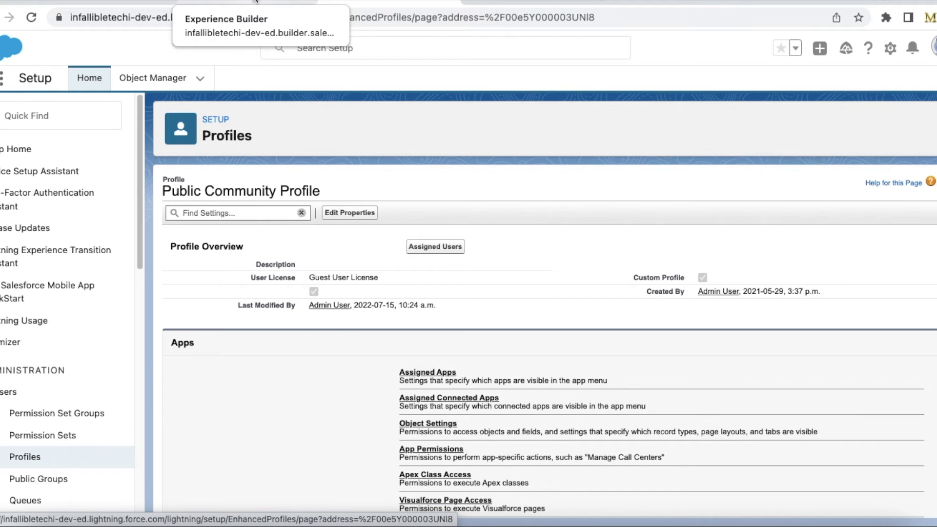
left_click(429, 425)
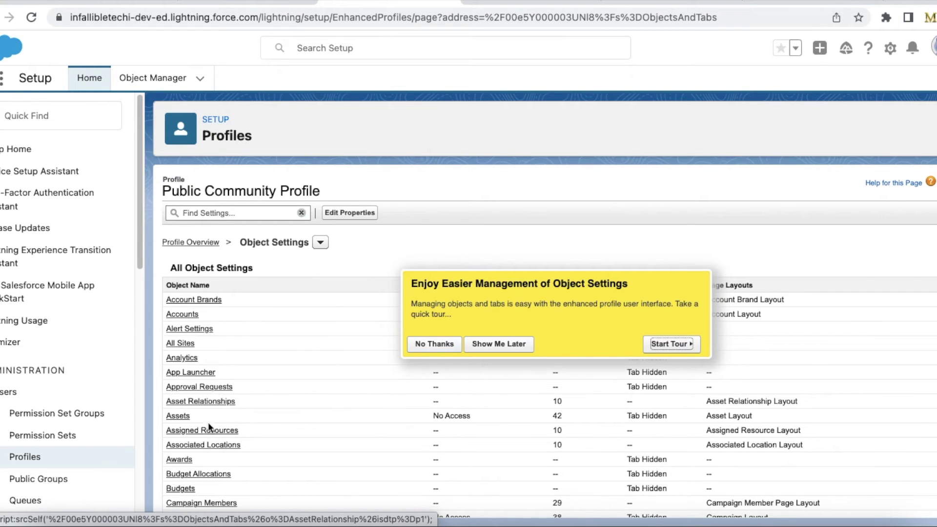
scroll(198, 395, "down", 4)
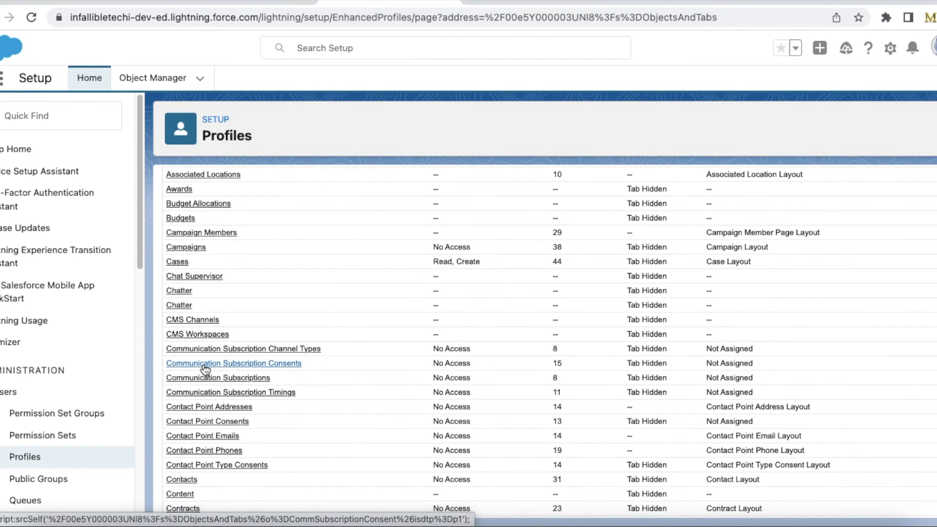
scroll(205, 370, "down", 3)
scroll(205, 369, "down", 1)
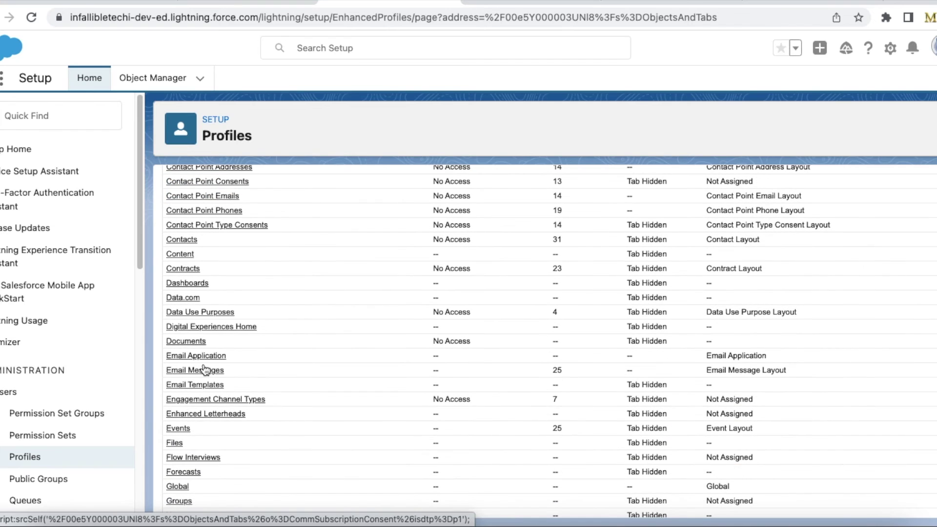
scroll(196, 300, "up", 2)
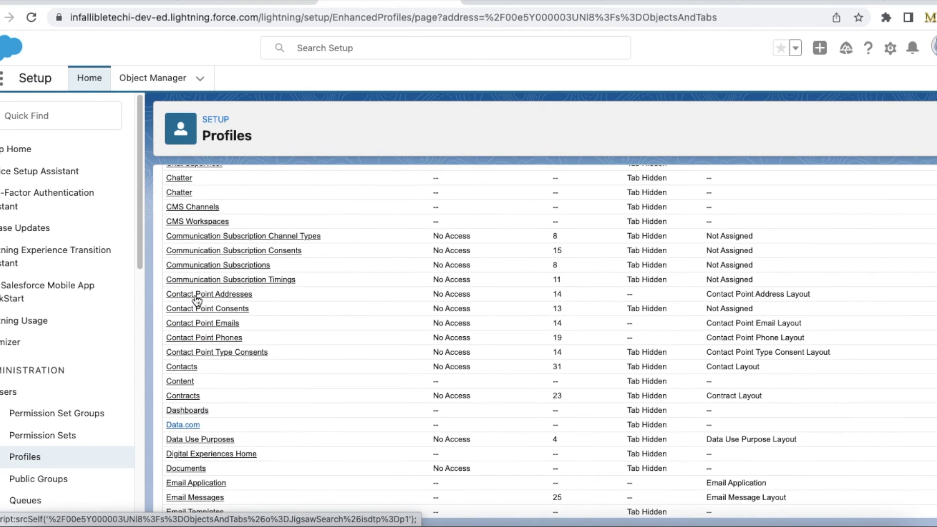
scroll(197, 300, "up", 2)
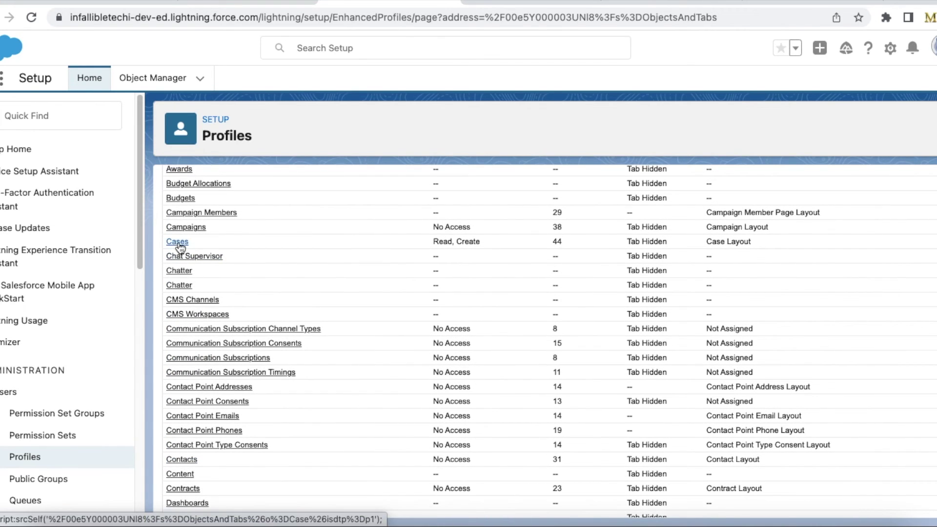
left_click(179, 243)
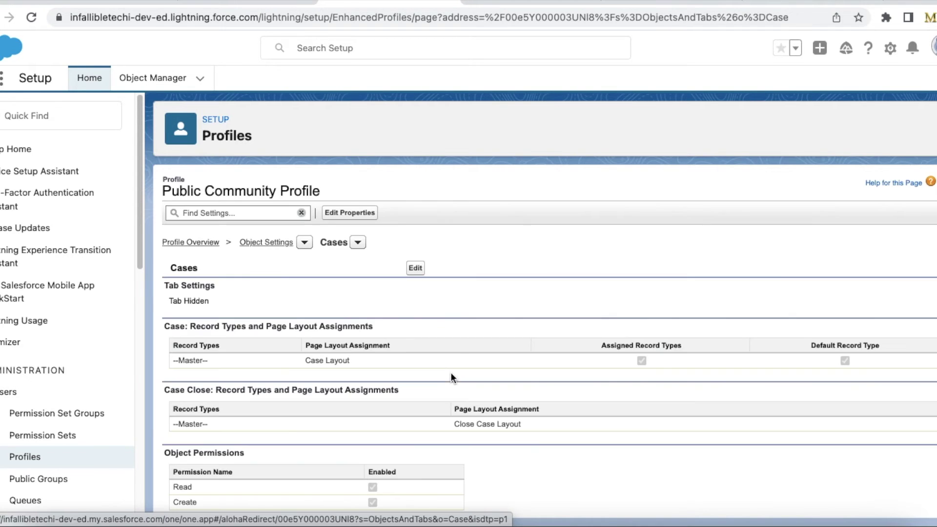
scroll(400, 350, "down", 10)
scroll(253, 267, "up", 4)
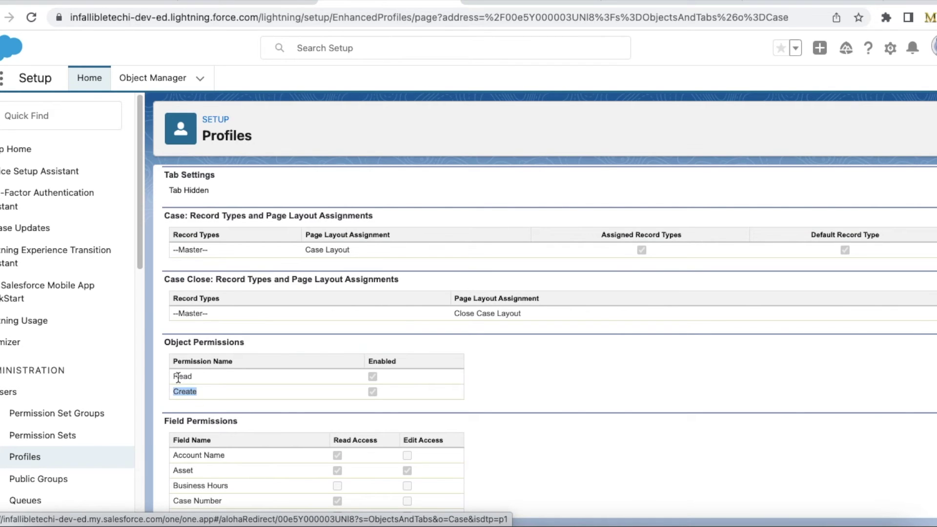
left_click_drag(179, 378, 191, 377)
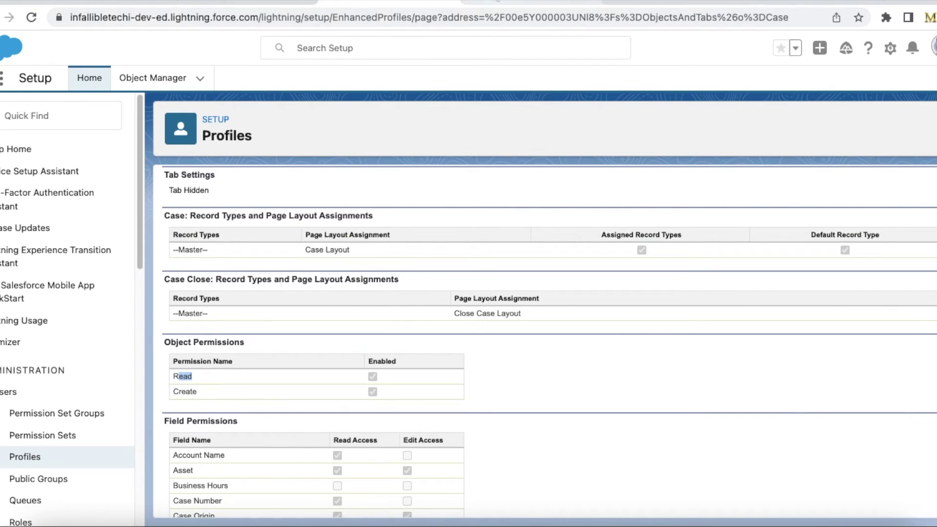
Step: Check the guest profile's Web Email and Web Phone field permissions on Cases
left_click(635, 3)
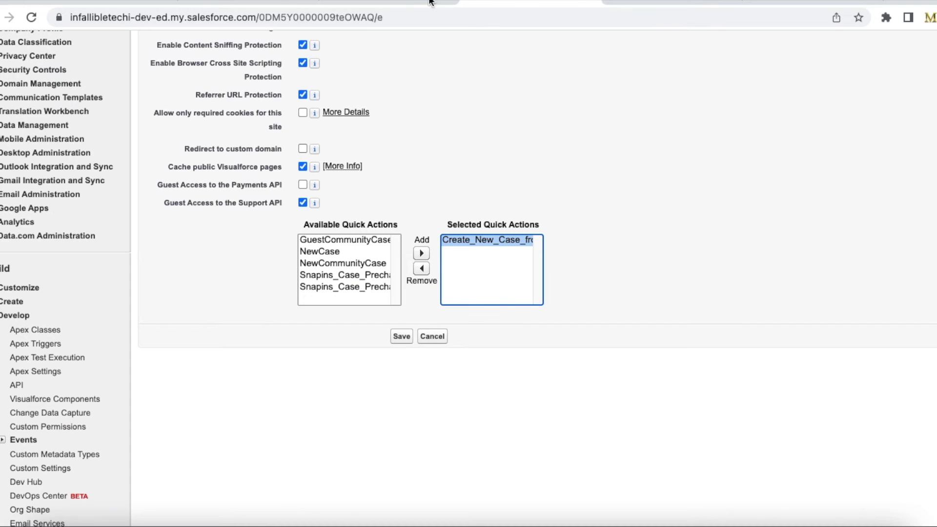
left_click(628, 2)
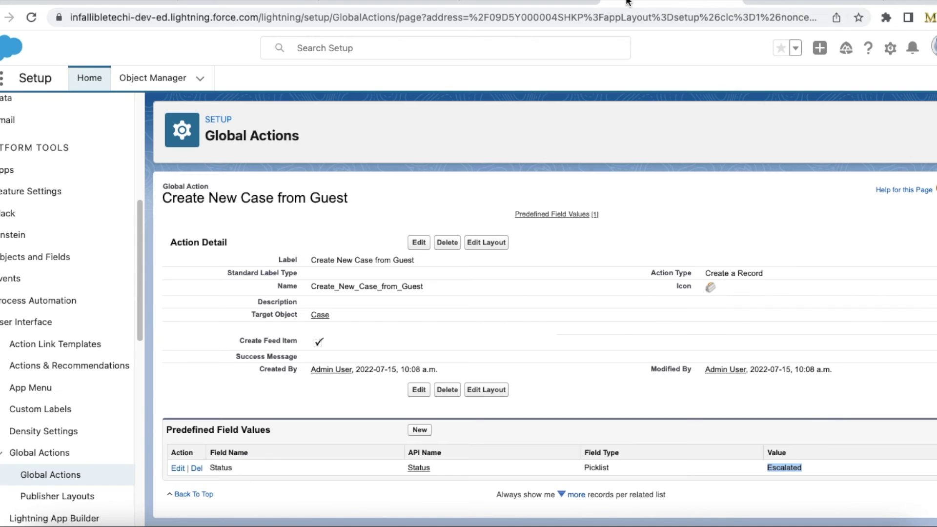
left_click(538, 3)
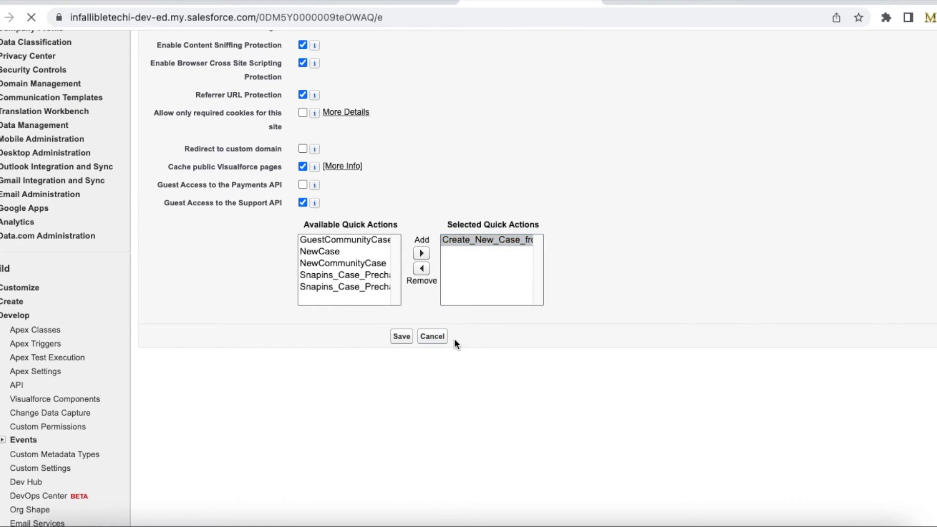
left_click(381, 3)
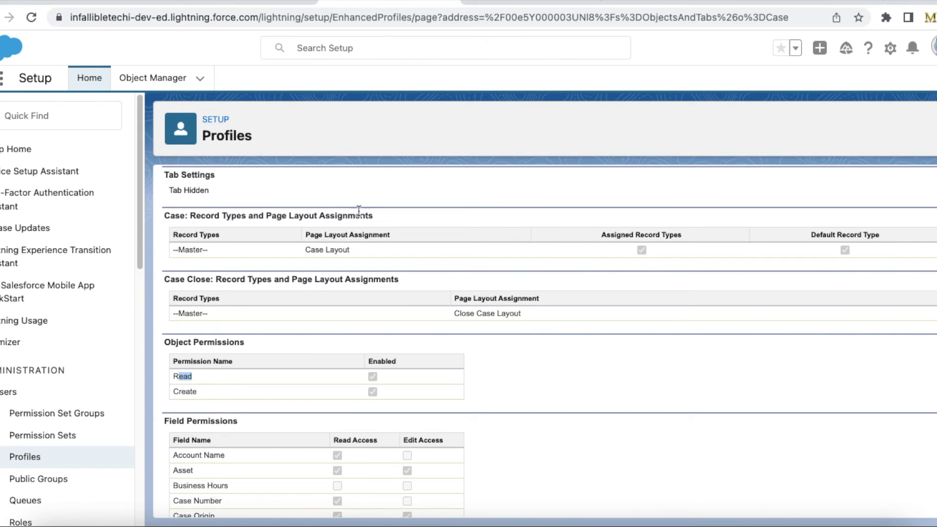
scroll(357, 220, "down", 2)
scroll(358, 218, "up", 1)
scroll(359, 214, "down", 2)
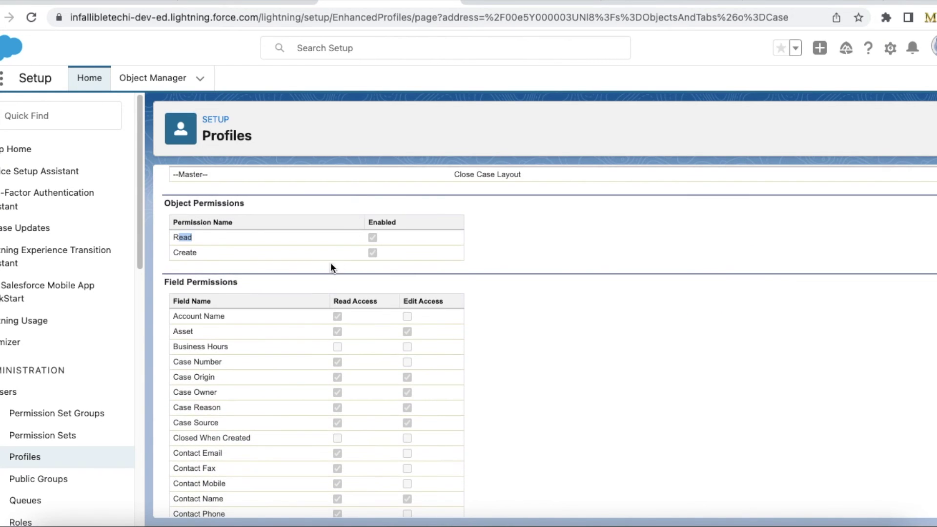
scroll(286, 401, "down", 2)
scroll(198, 433, "down", 3)
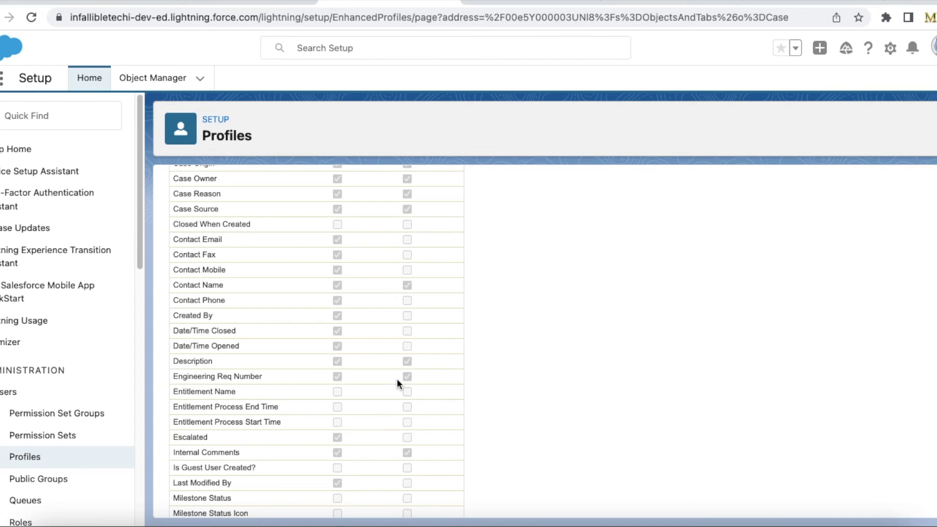
scroll(397, 379, "down", 3)
scroll(372, 380, "down", 1)
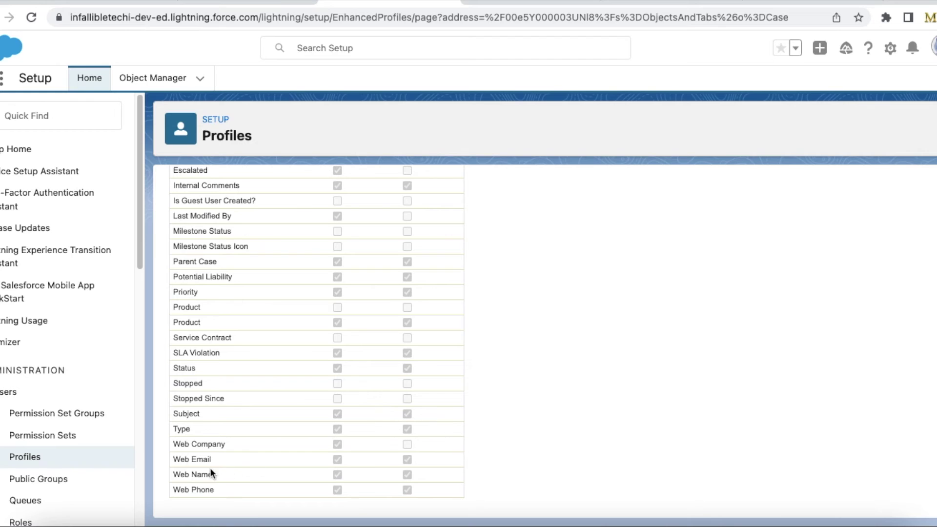
double_click(196, 461)
mouse_move(418, 493)
left_mouse_down()
mouse_move(166, 494)
mouse_move(389, 472)
mouse_move(192, 458)
left_mouse_up()
left_click_drag(422, 497, 186, 492)
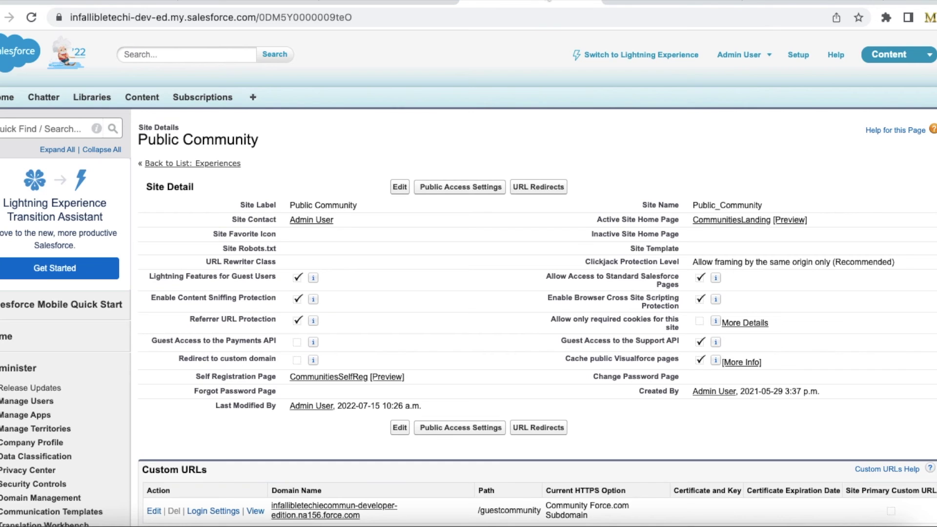
Step: Refresh the Service Console's All Open Cases list twice; it stays empty
left_click(668, 4)
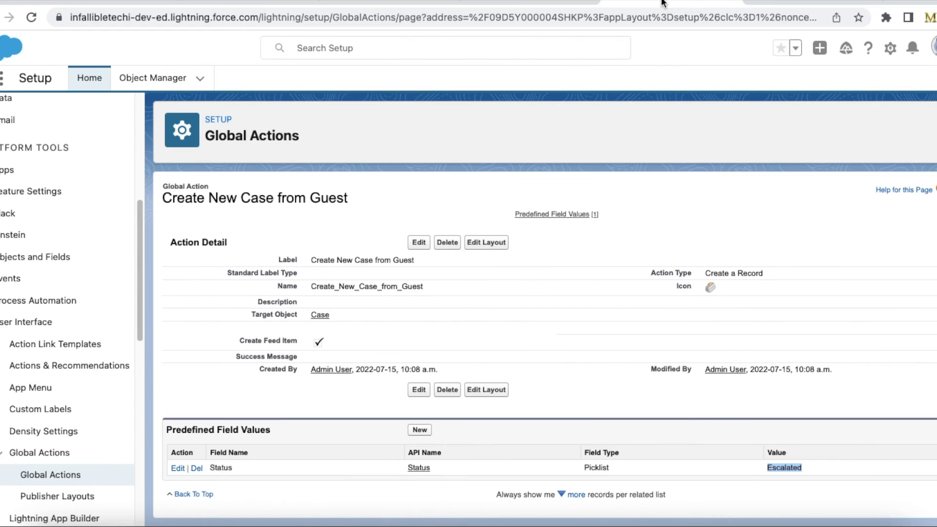
left_click(784, 3)
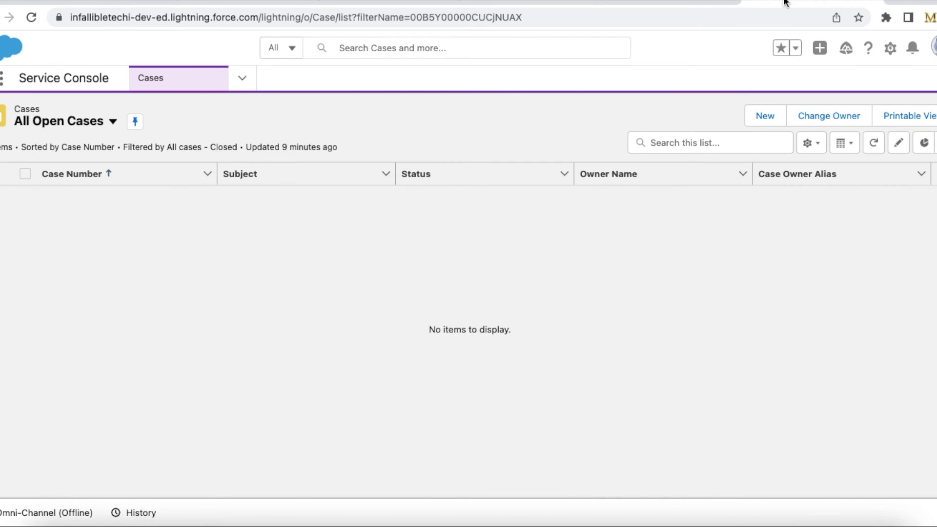
left_click(875, 144)
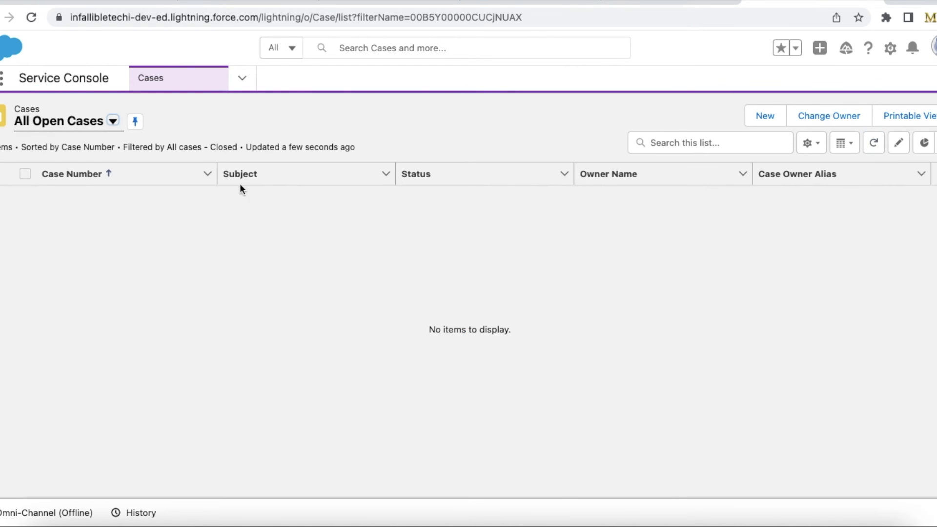
left_click(874, 143)
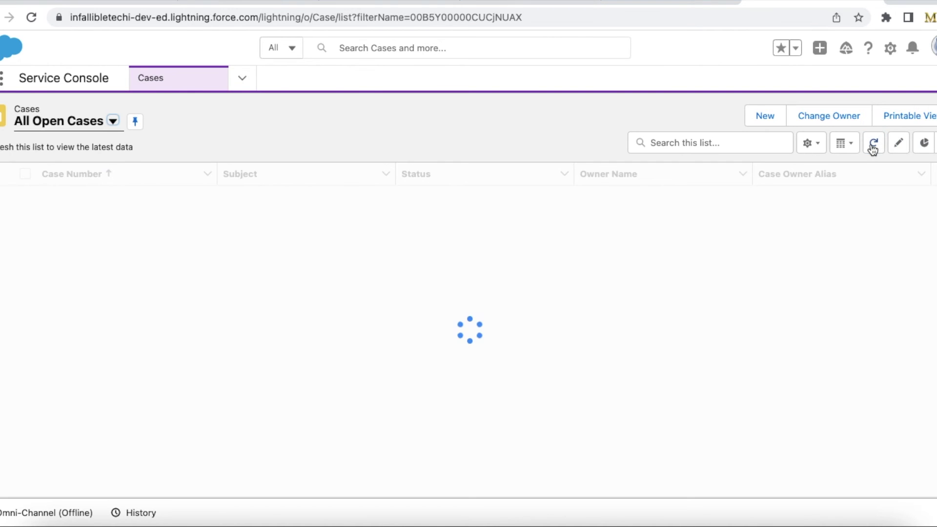
Step: On the guest site's Contact Support form, fill Subject 'Test Subject', Web Email and Description 'testing'
left_click(137, 521)
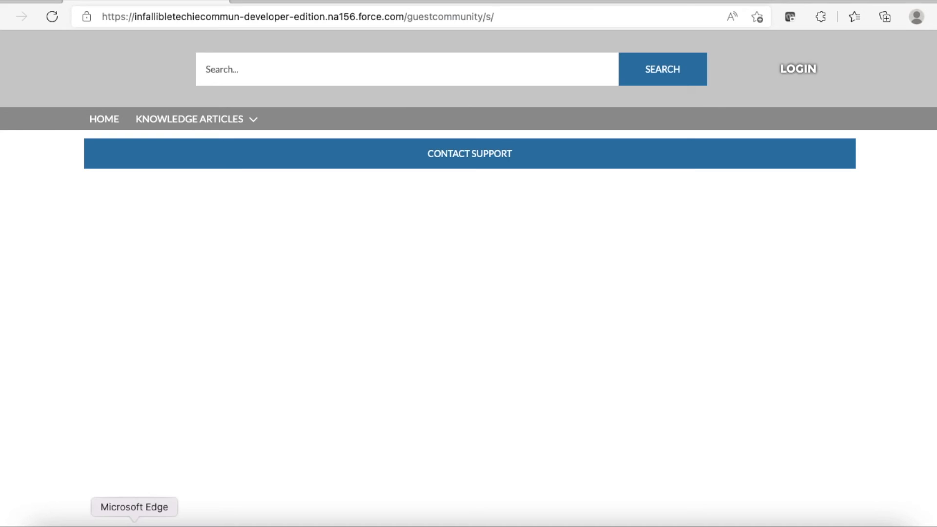
left_click(466, 160)
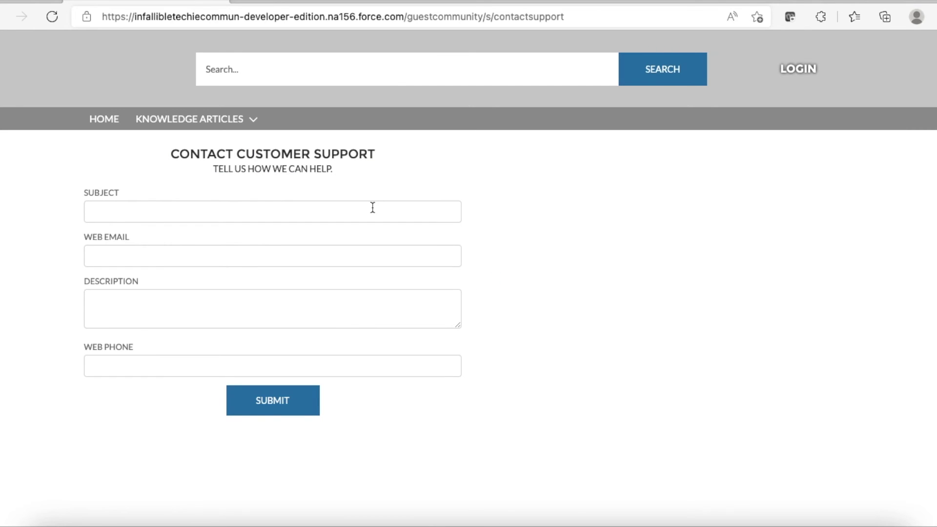
left_click(373, 209)
type("Test")
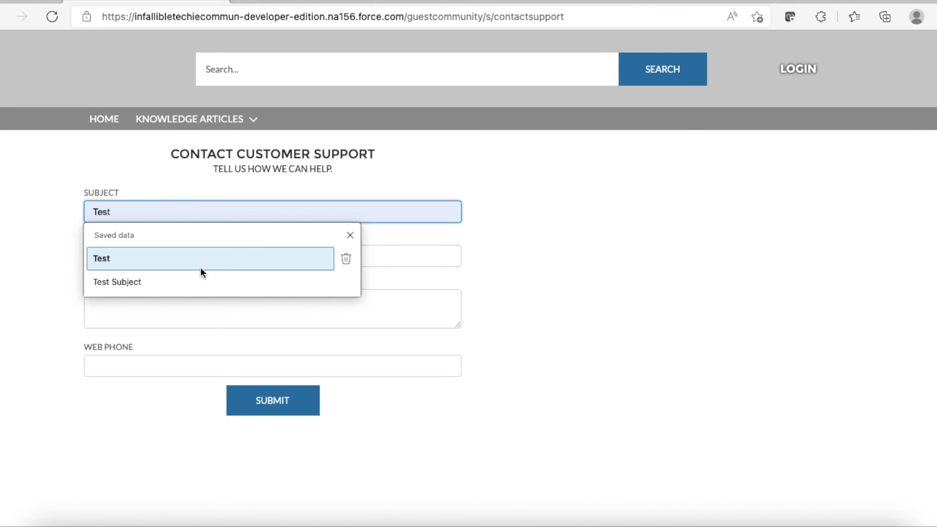
left_click(209, 278)
left_click(212, 256)
type("t")
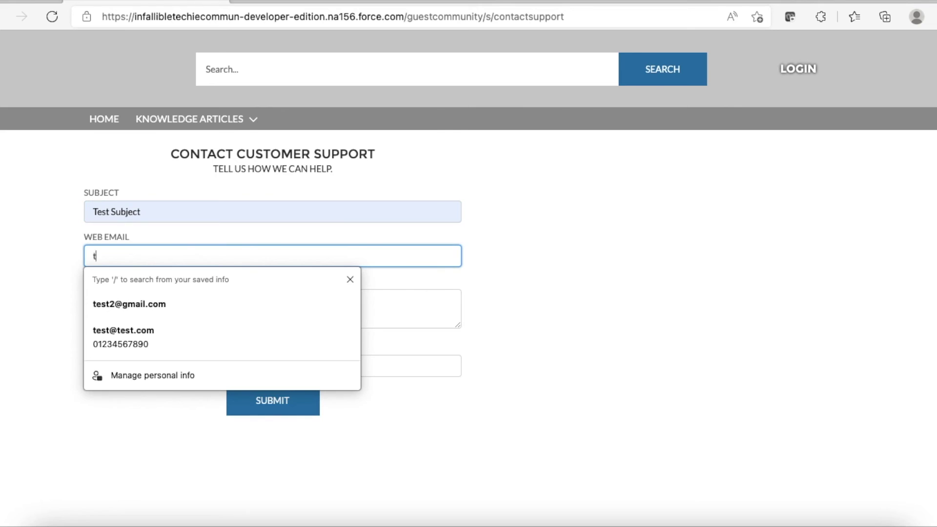
type("est@test")
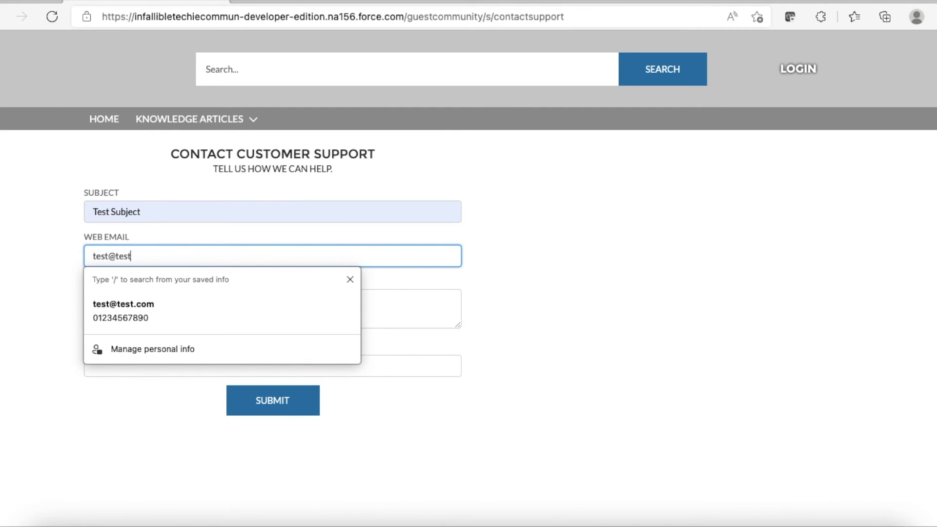
type(".com")
key("Tab")
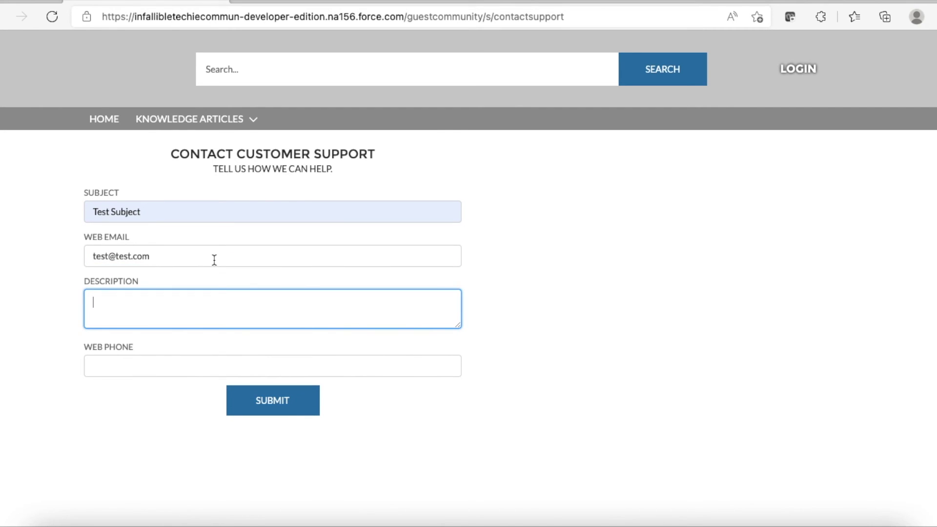
type("testing")
key("Tab")
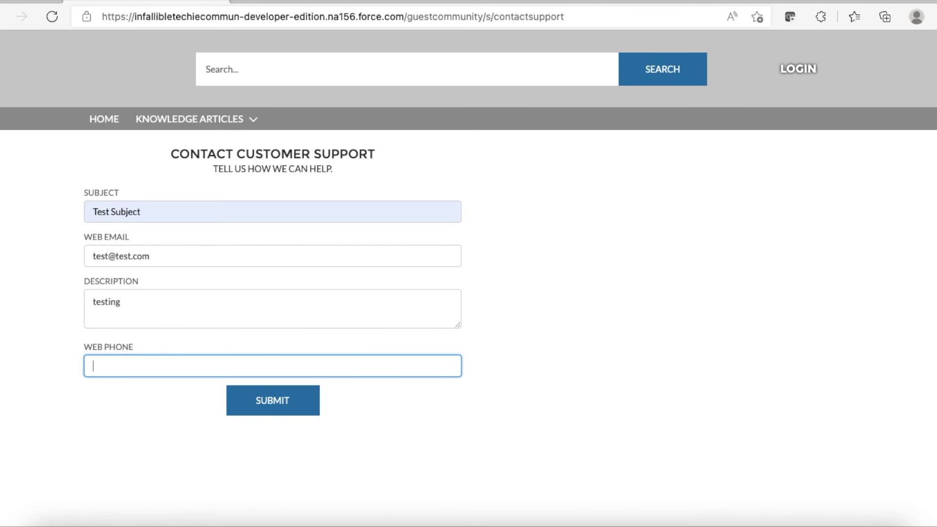
type("1234")
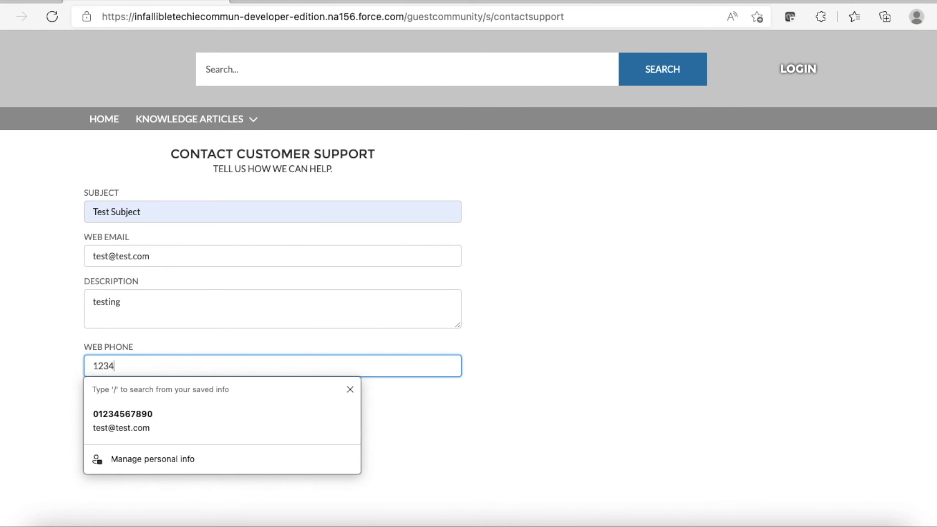
type("5")
Step: Enter the Web Phone without its leading zero and submit the case
left_click(202, 415)
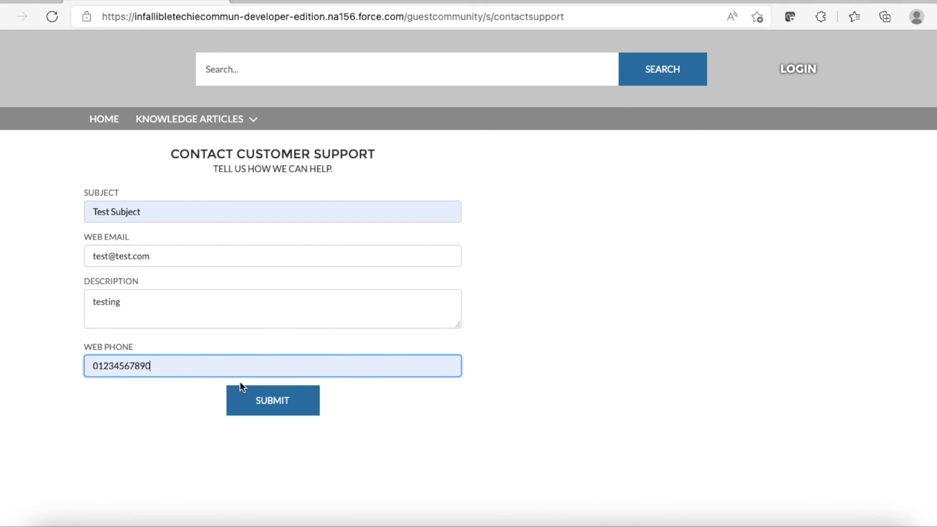
left_click(100, 370)
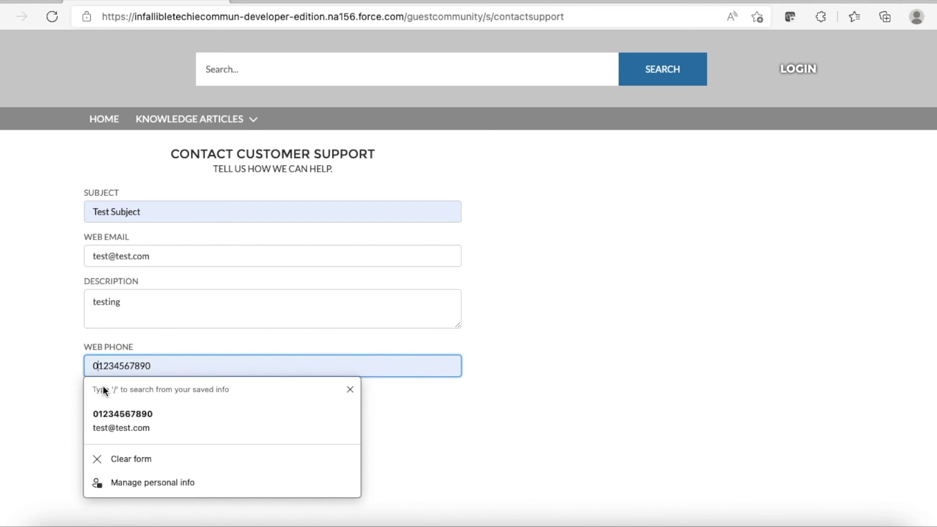
key("BackSpace")
left_click(137, 438)
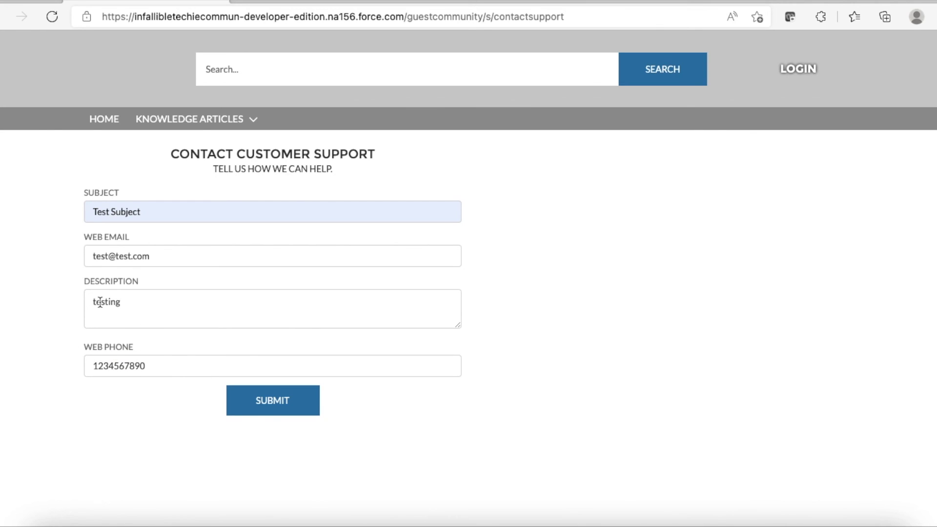
left_click(276, 408)
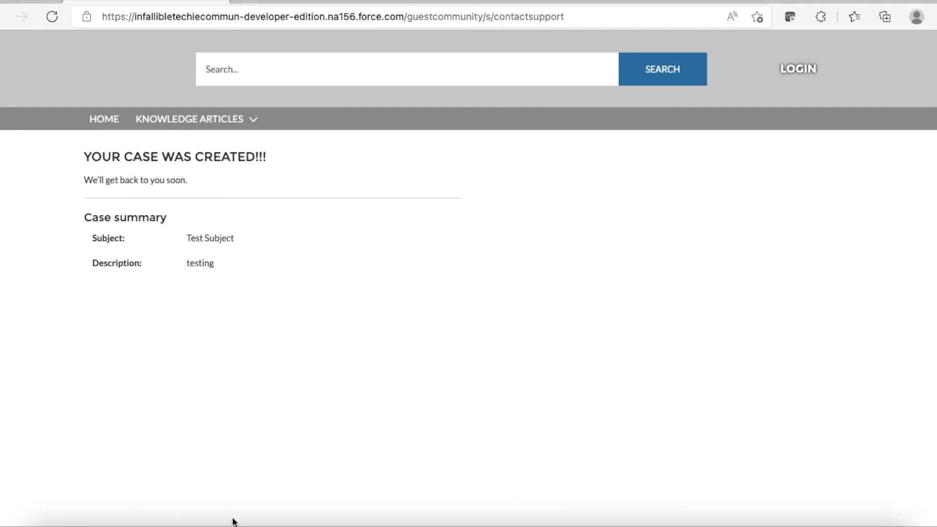
left_click(261, 523)
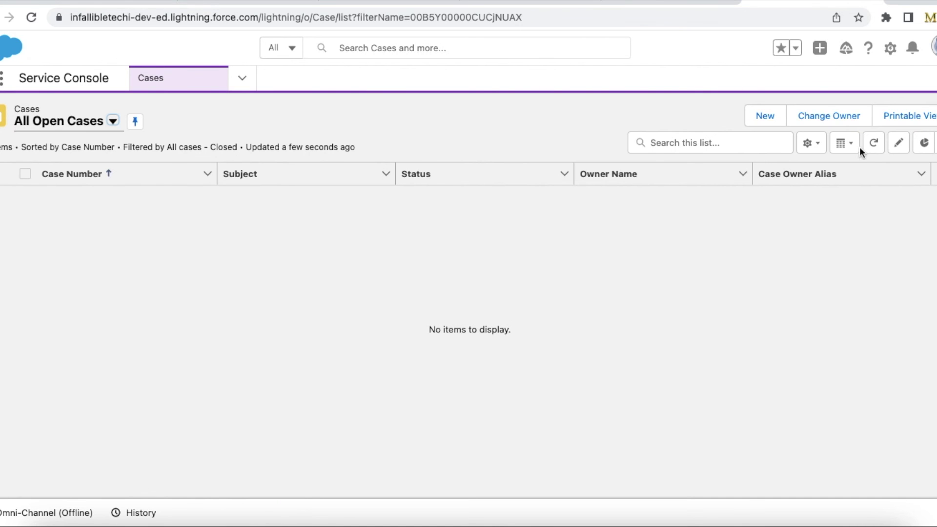
Step: Refresh the All Open Cases list twice, then reload the whole Service Console page
left_click(874, 145)
left_click(873, 151)
left_click(34, 19)
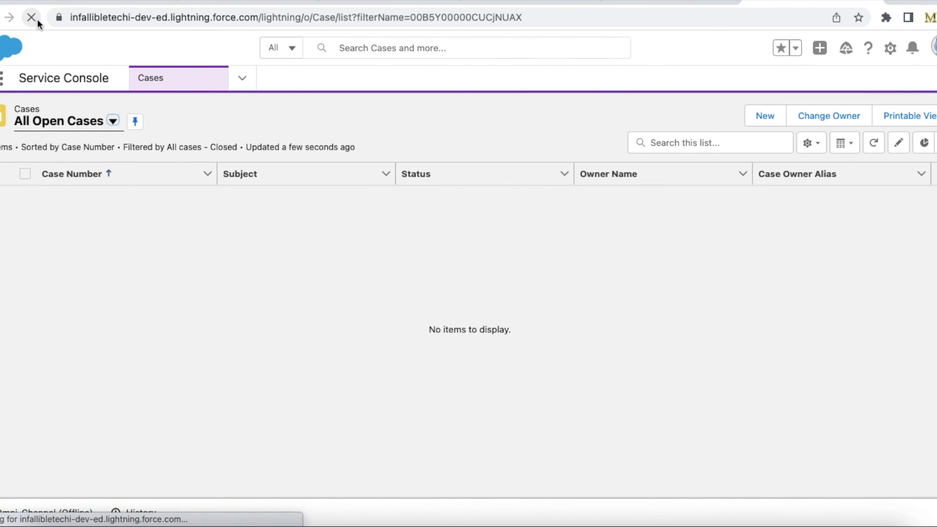